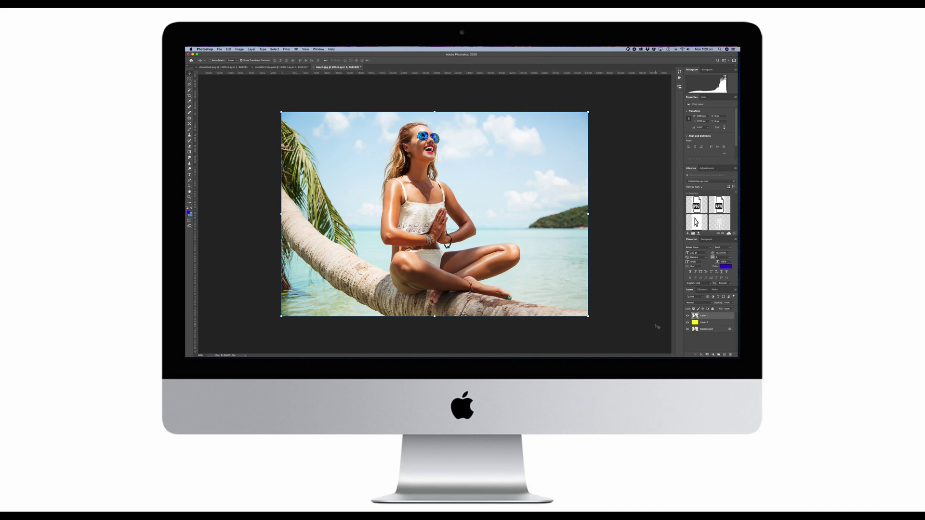
{"action": "left_click", "coordinate": [502, 282]}
{"action": "left_click", "coordinate": [687, 316]}
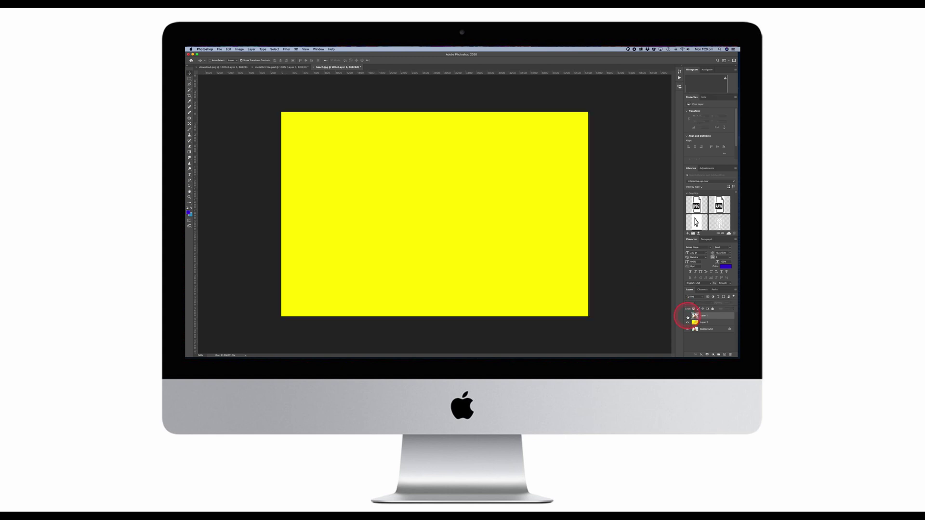
{"action": "left_click", "coordinate": [688, 316]}
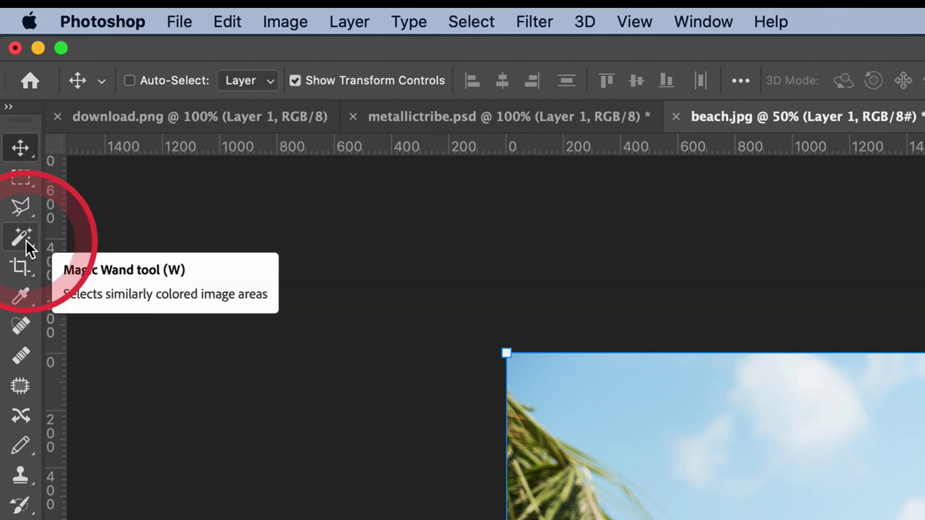
Pick the Magic Wand tool and run Select > Subject on the beach woman.
{"action": "left_click", "coordinate": [27, 241]}
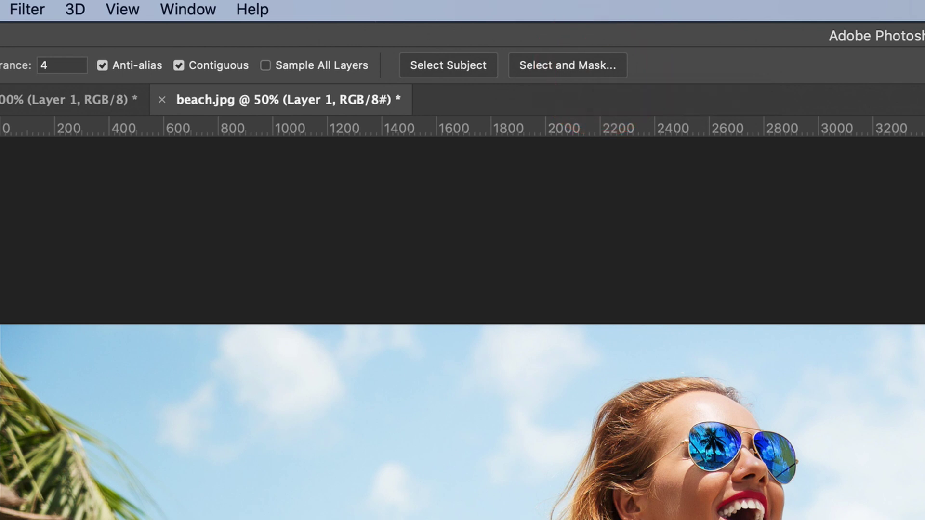
{"action": "left_click", "coordinate": [150, 4]}
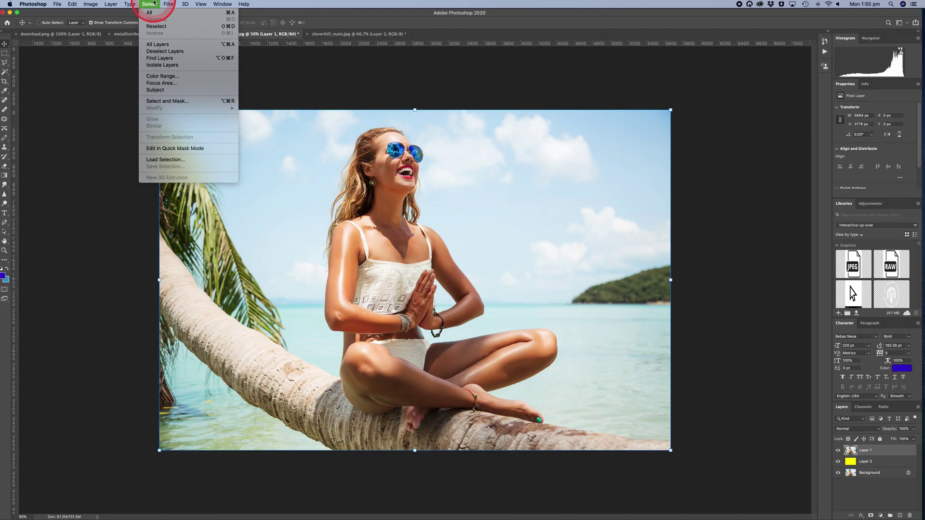
{"action": "left_click", "coordinate": [163, 90]}
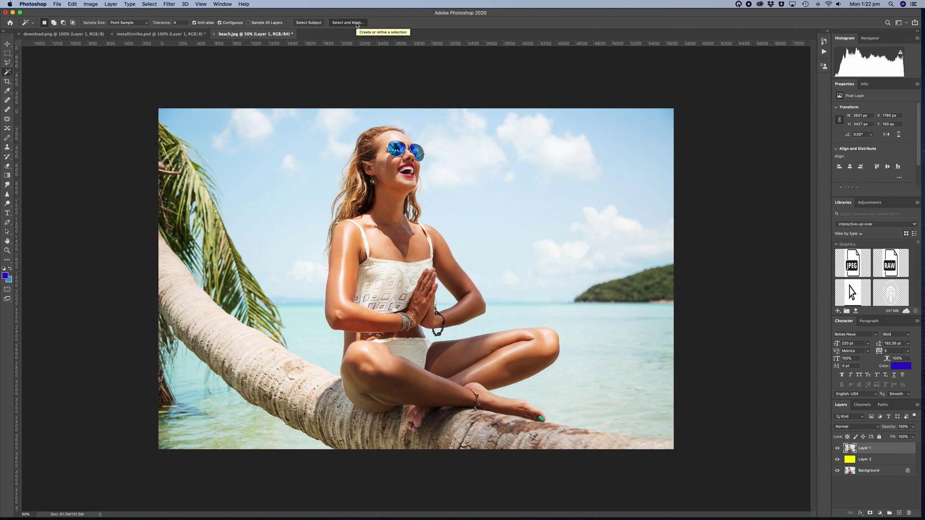
{"action": "left_click", "coordinate": [356, 24]}
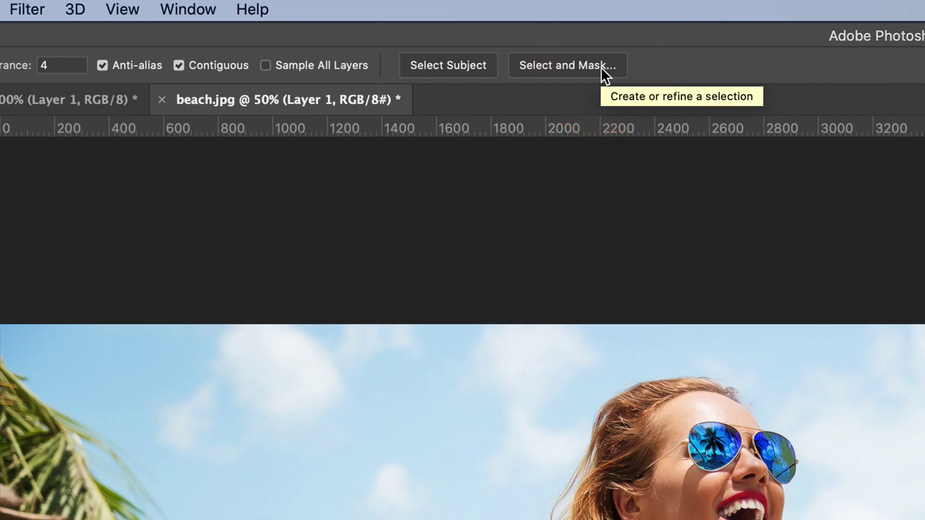
Open Select and Mask and try each view mode: Marching Ants, Overlay, On Black, On White, Black & White, On Layers, Onion Skin.
{"action": "left_click", "coordinate": [601, 68]}
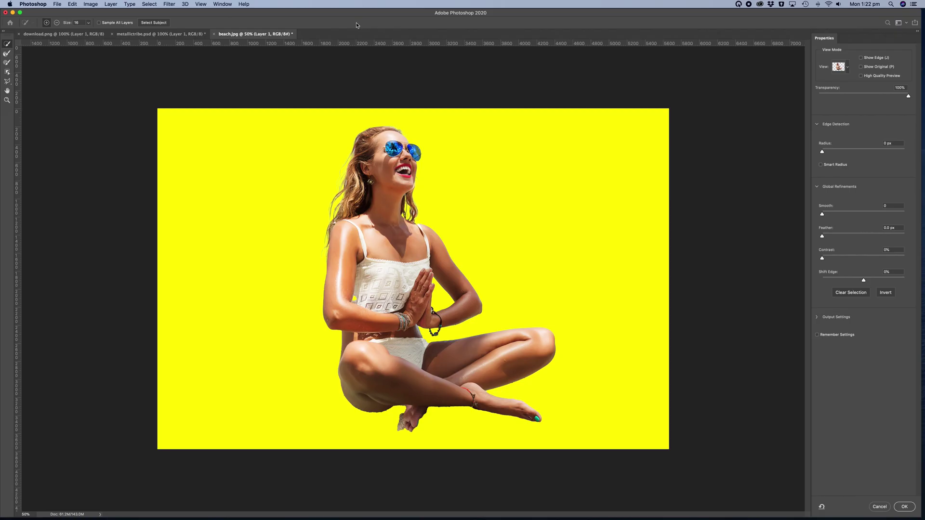
{"action": "left_click", "coordinate": [357, 25]}
{"action": "left_click", "coordinate": [839, 67]}
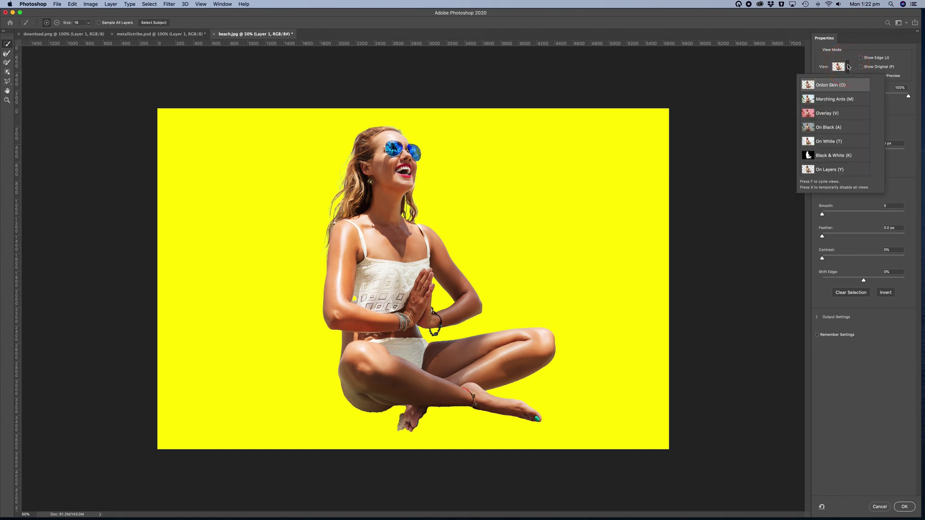
{"action": "left_click", "coordinate": [843, 100]}
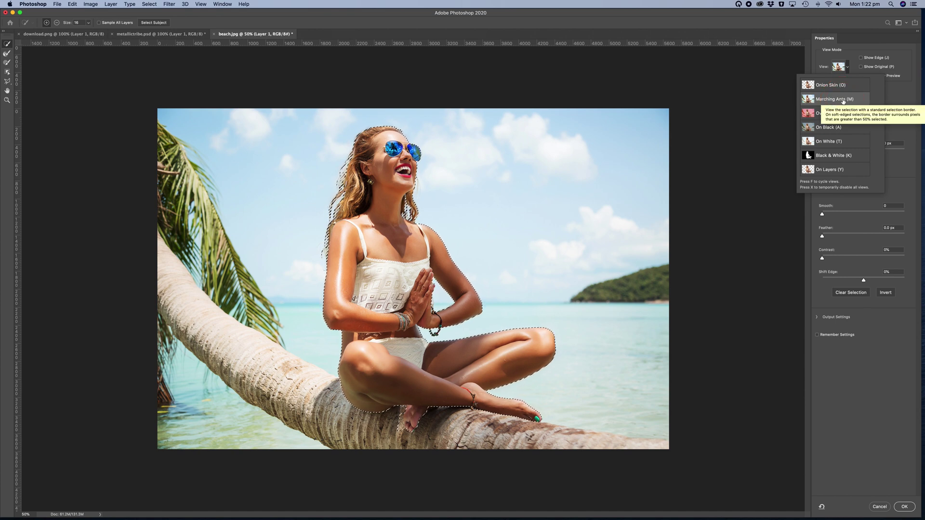
{"action": "left_click", "coordinate": [843, 113]}
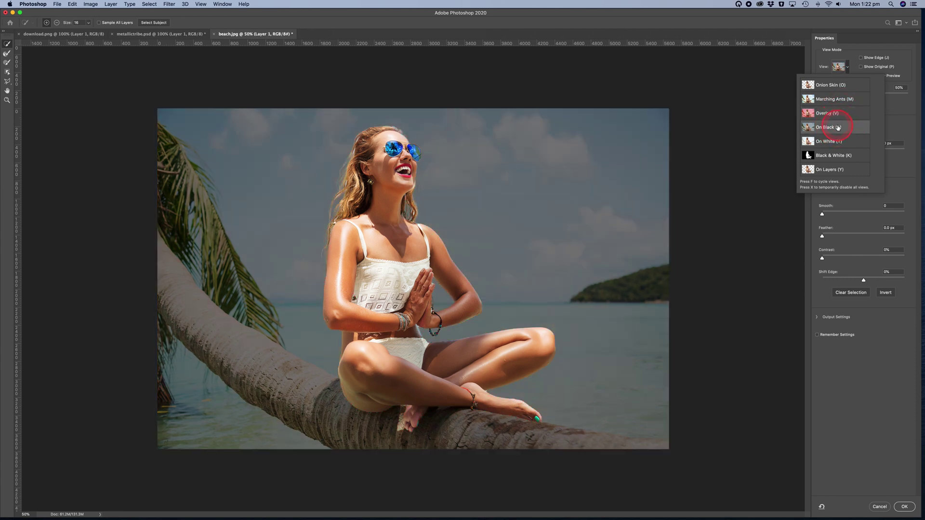
{"action": "left_click", "coordinate": [841, 127]}
{"action": "left_click", "coordinate": [837, 141]}
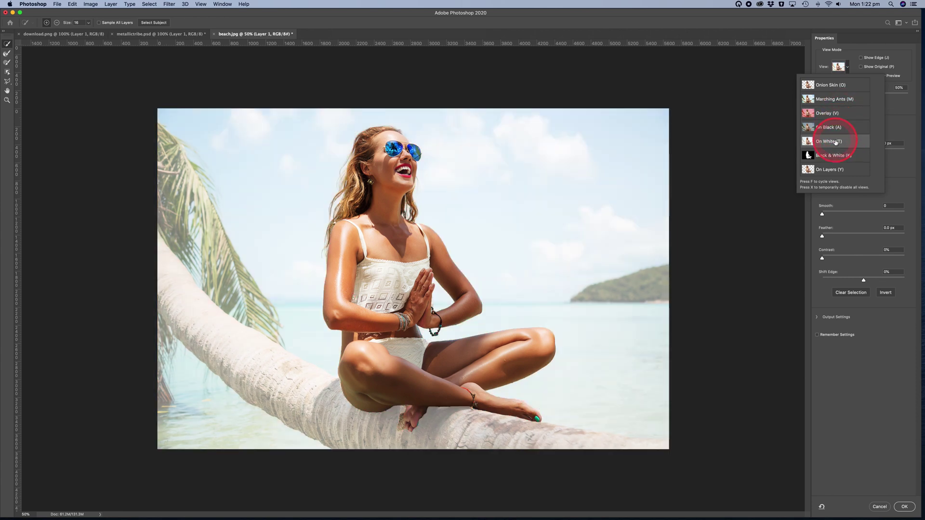
{"action": "left_click", "coordinate": [843, 155]}
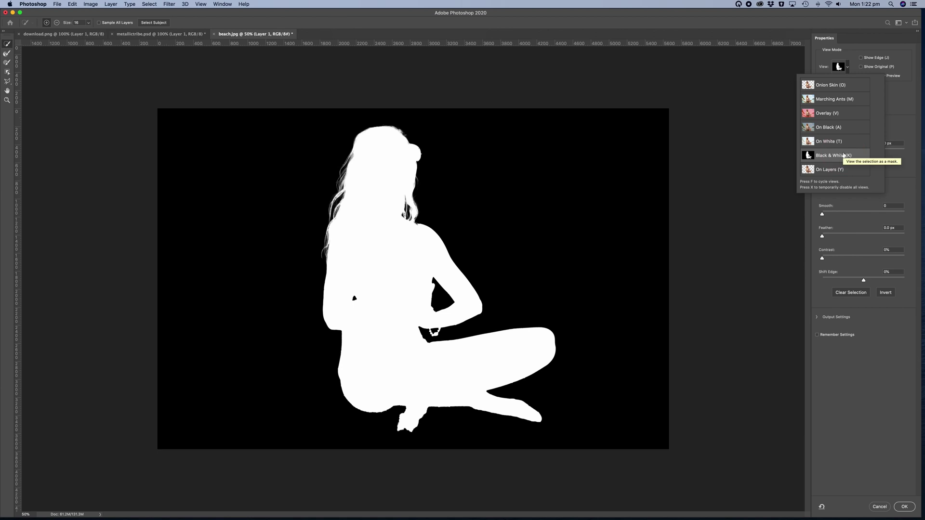
{"action": "left_click", "coordinate": [817, 168]}
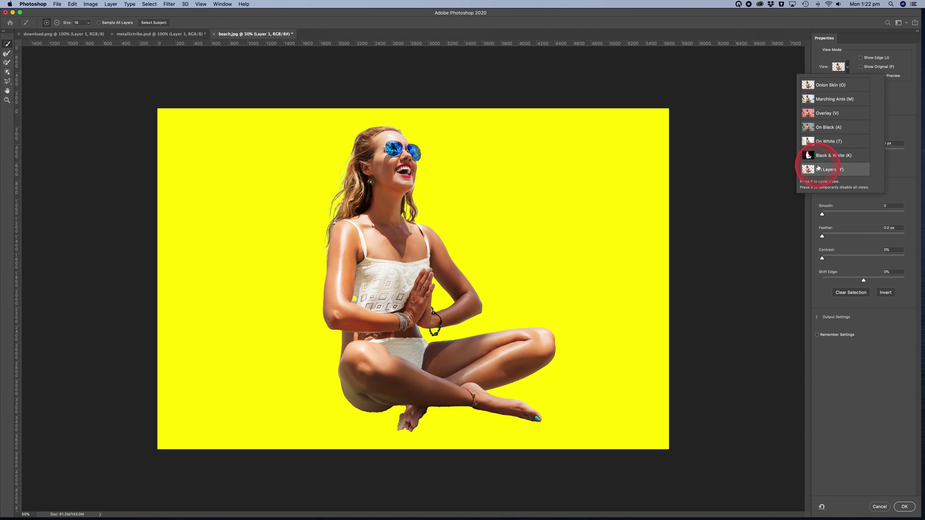
{"action": "left_click", "coordinate": [828, 85]}
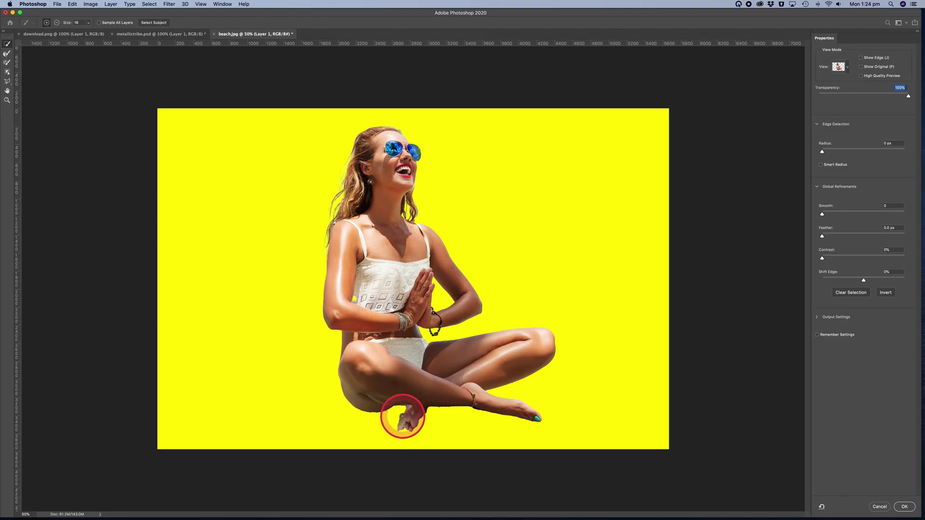
Subtract the sand patch beside the woman's foot from the selection.
{"action": "left_click", "coordinate": [56, 23]}
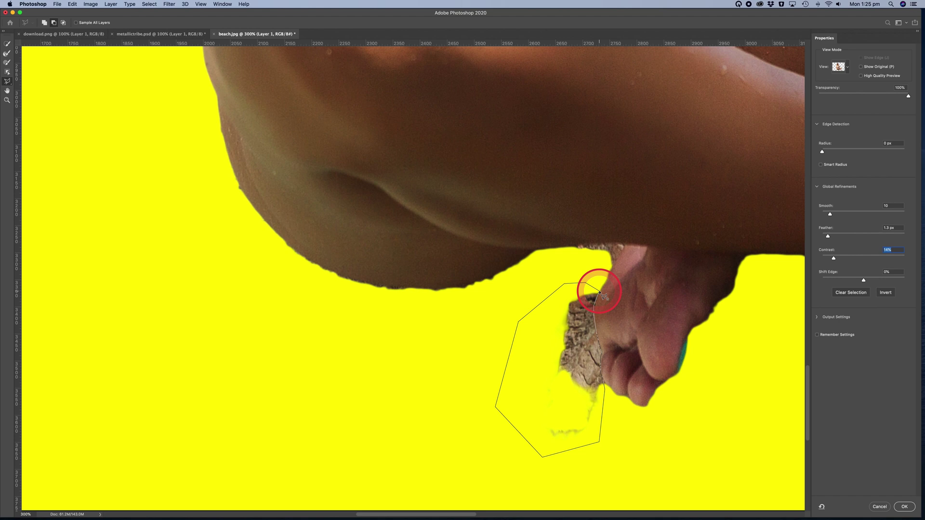
{"action": "left_click", "coordinate": [598, 291]}
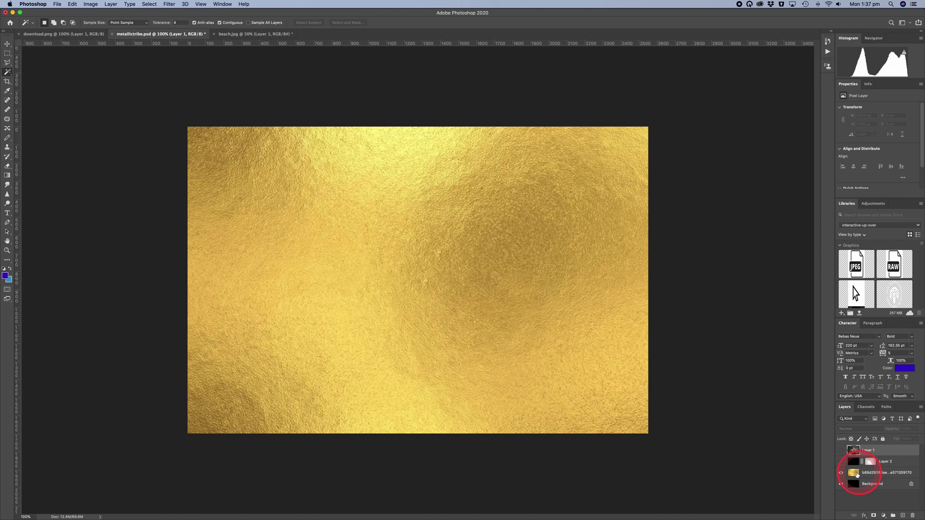
Show Layer 2 with the two women's photo and use Select Subject on both women.
{"action": "left_click", "coordinate": [840, 462]}
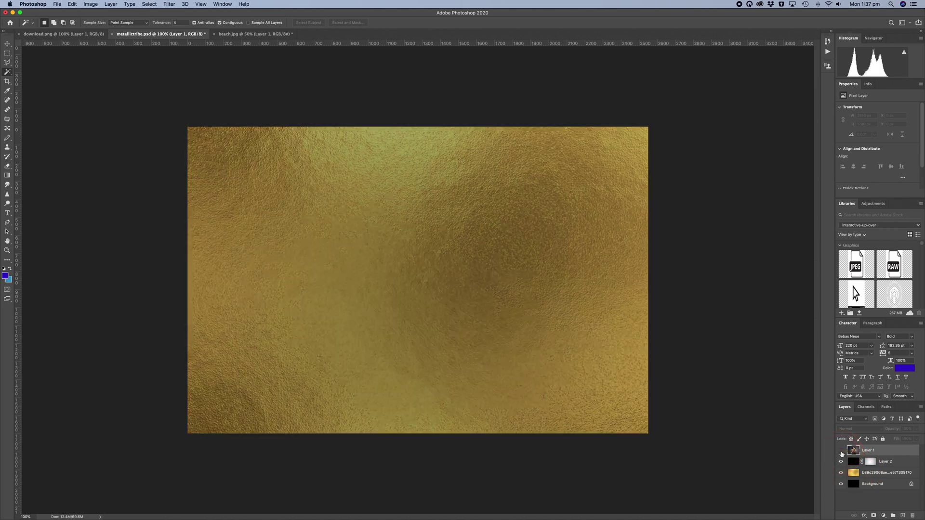
{"action": "left_click", "coordinate": [841, 451]}
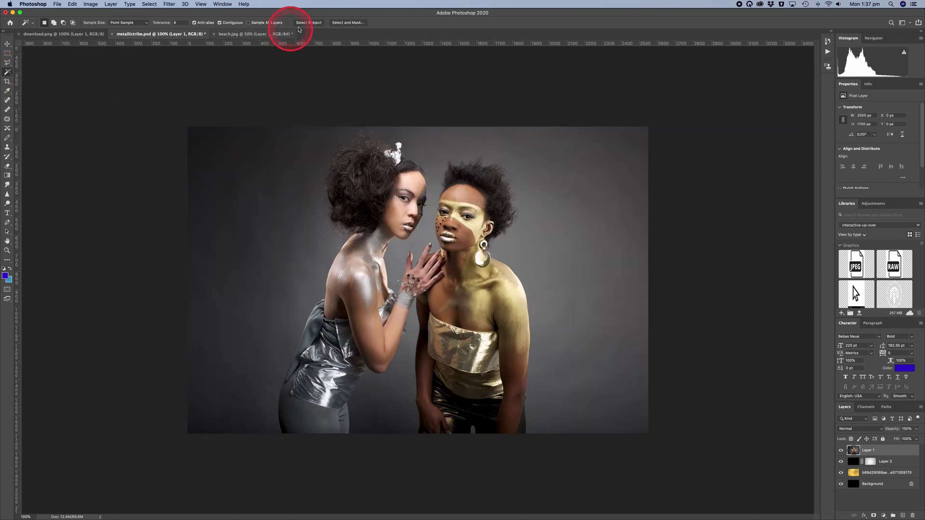
{"action": "left_click", "coordinate": [307, 23]}
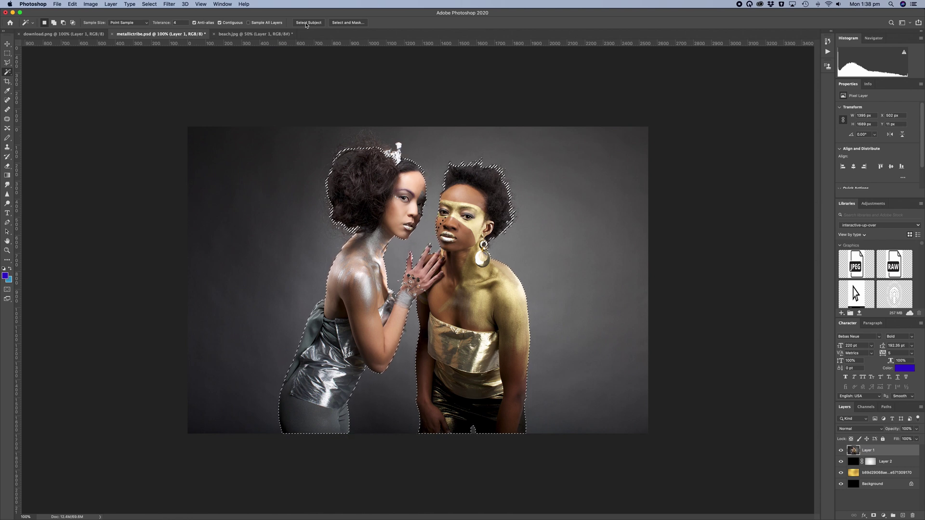
{"action": "left_click", "coordinate": [307, 24]}
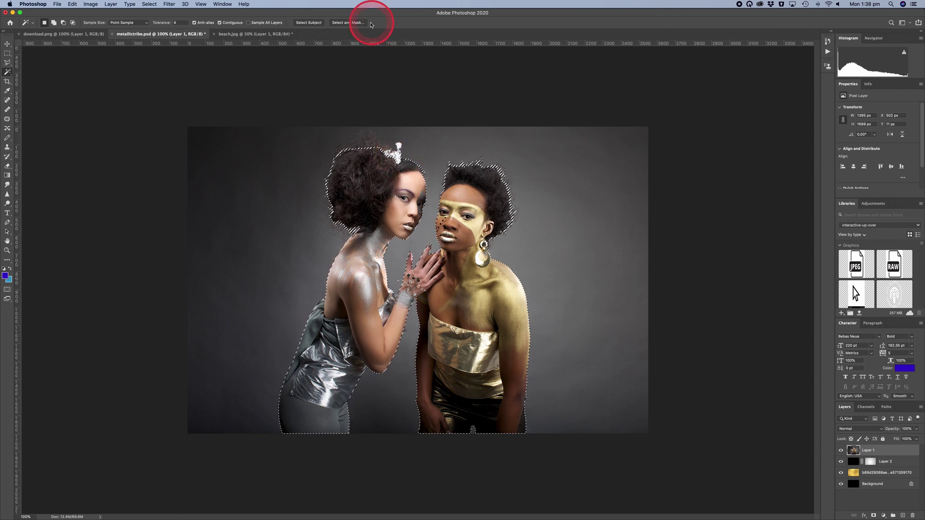
In Select and Mask, turn on Smart Radius and add the silver shoulder with Quick Selection.
{"action": "left_click", "coordinate": [350, 23]}
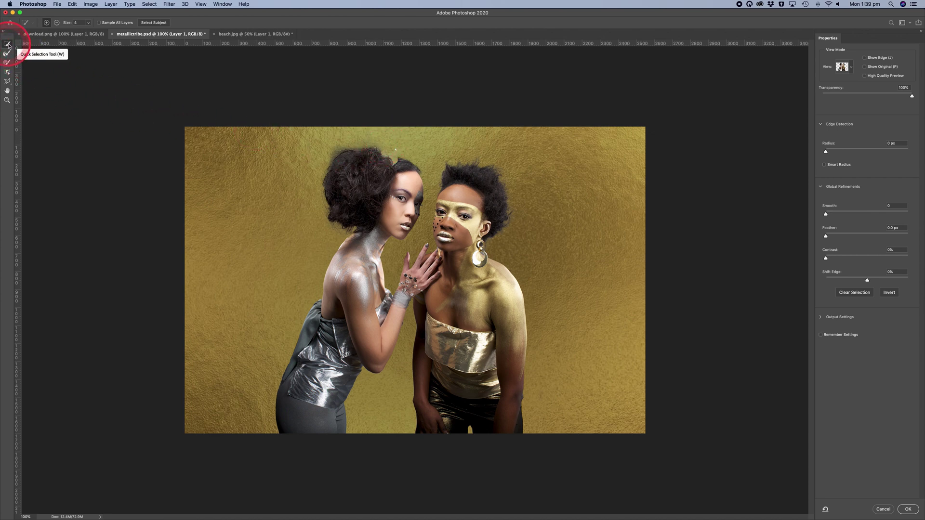
{"action": "left_click", "coordinate": [6, 45]}
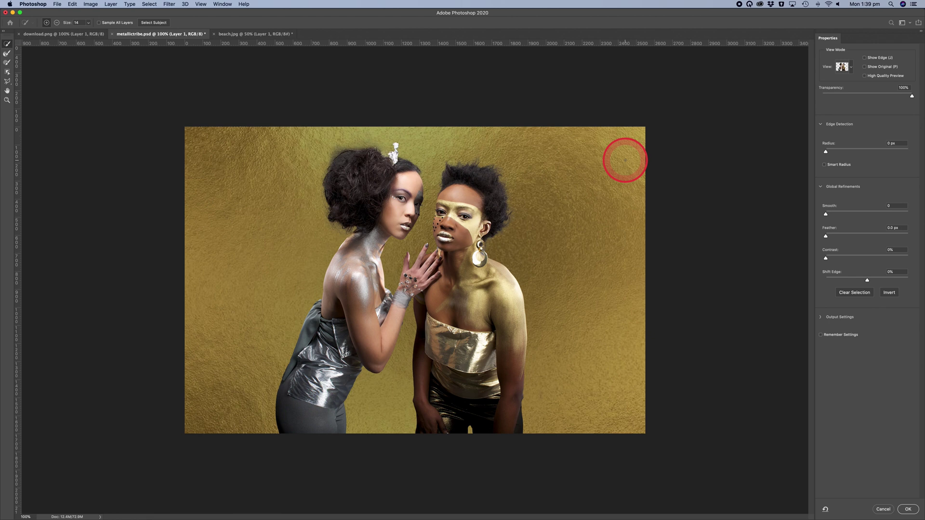
{"action": "left_click", "coordinate": [845, 164]}
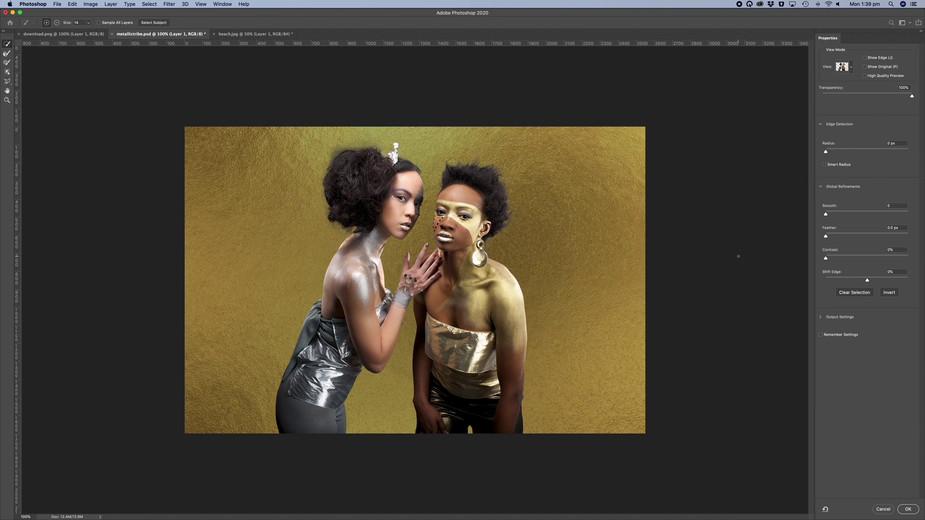
{"action": "scroll", "coordinate": [417, 284], "scroll_direction": "up", "scroll_amount": 5}
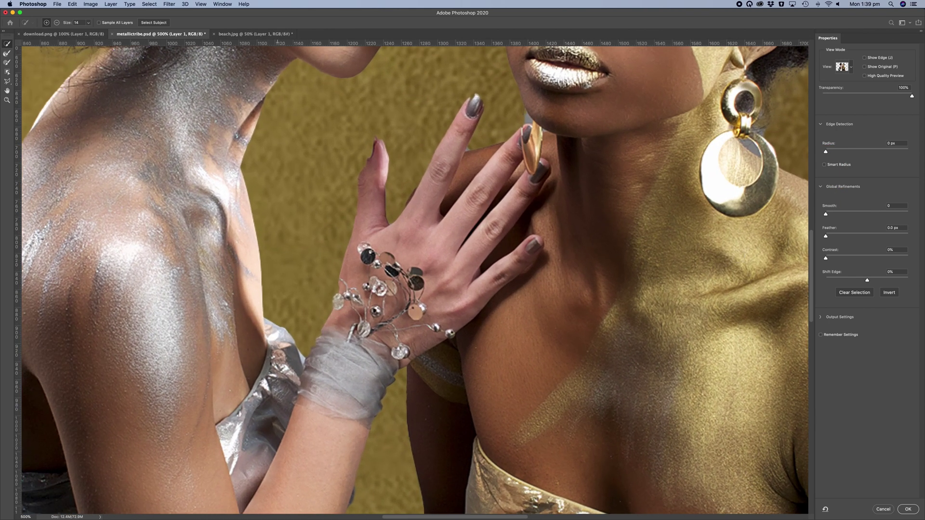
{"action": "scroll", "coordinate": [381, 269], "scroll_direction": "up", "scroll_amount": 1}
{"action": "left_click", "coordinate": [737, 254]}
{"action": "left_click", "coordinate": [367, 263]}
{"action": "scroll", "coordinate": [366, 264], "scroll_direction": "left", "scroll_amount": 5}
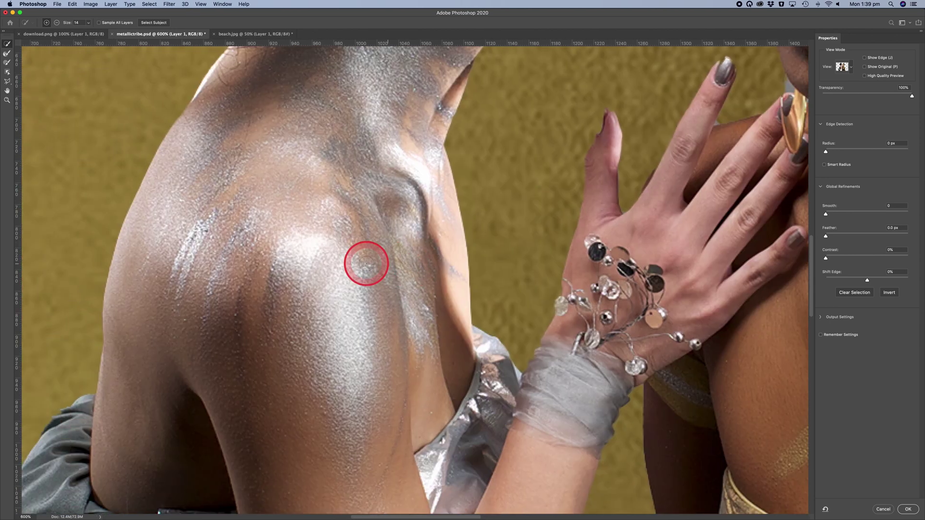
{"action": "scroll", "coordinate": [366, 264], "scroll_direction": "left", "scroll_amount": 3}
{"action": "scroll", "coordinate": [366, 263], "scroll_direction": "down", "scroll_amount": 6}
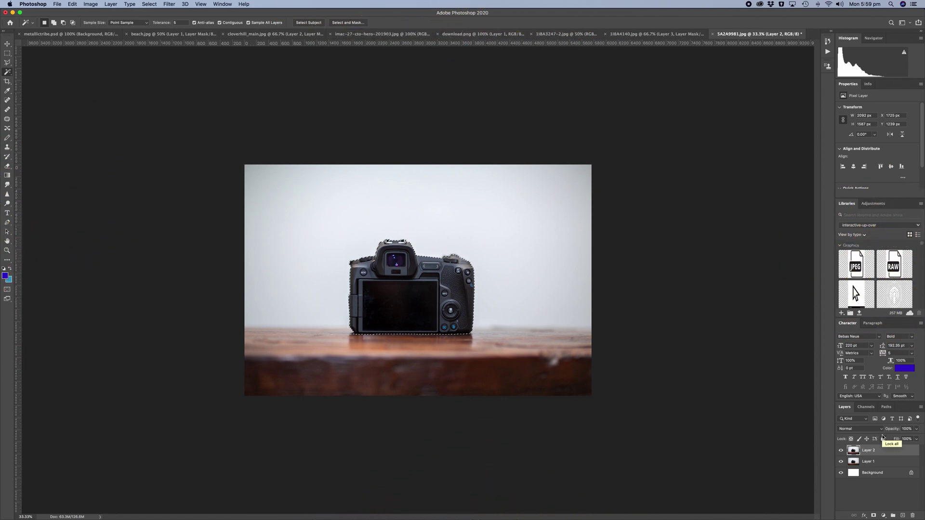
Open Select and Mask for the camera at 100% zoom and switch to Overlay view.
{"action": "left_click", "coordinate": [357, 24]}
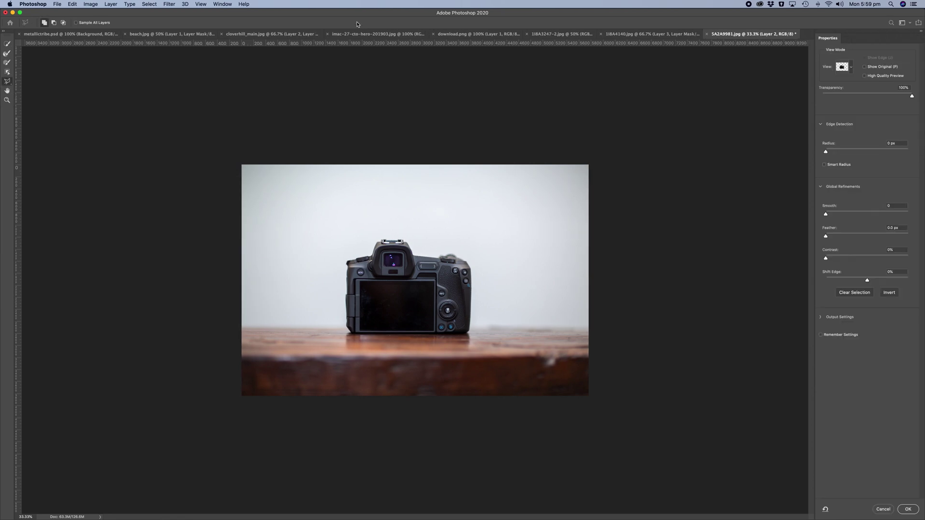
{"action": "key", "text": "super+equal"}
{"action": "key", "text": "super+equal"}
{"action": "key", "text": "super+equal"}
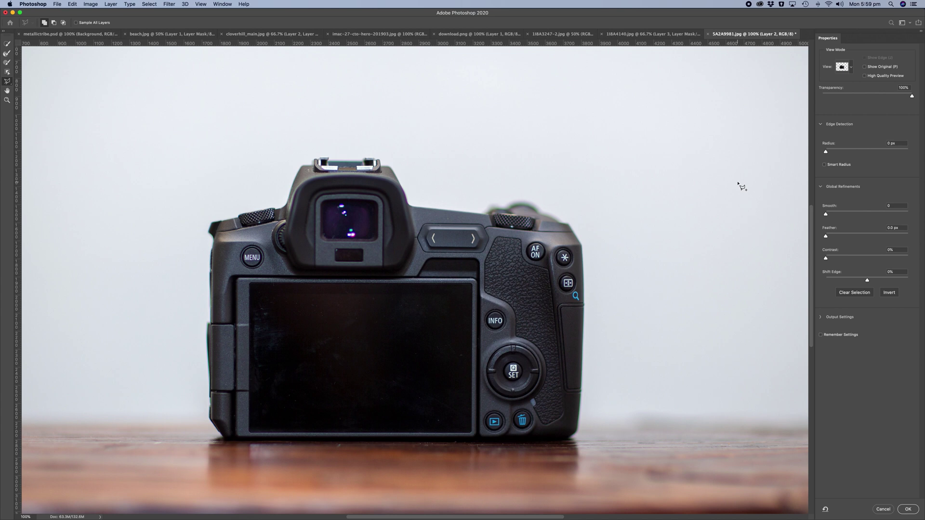
{"action": "left_click", "coordinate": [852, 68]}
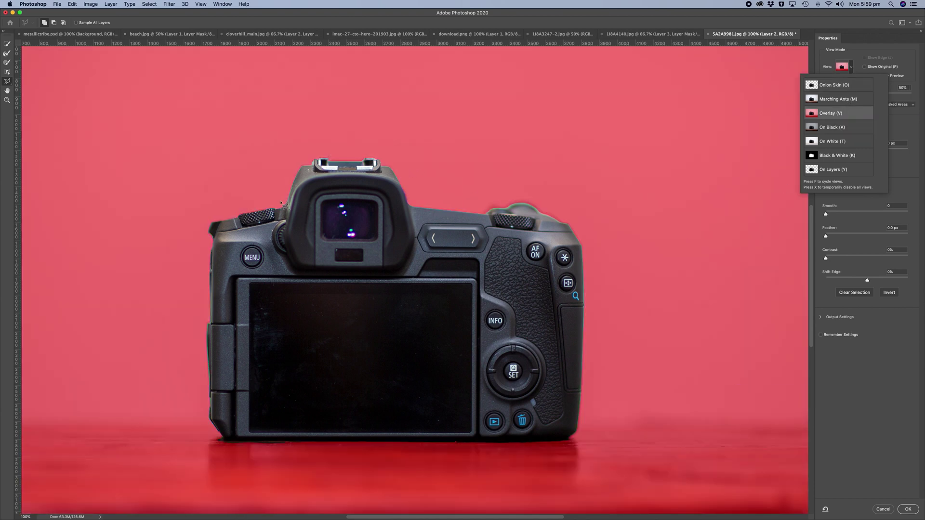
Brush the camera's bottom edge with Quick Selection, then trace its lower-right corner with Polygonal Lasso.
{"action": "scroll", "coordinate": [649, 183], "scroll_direction": "up", "scroll_amount": 3}
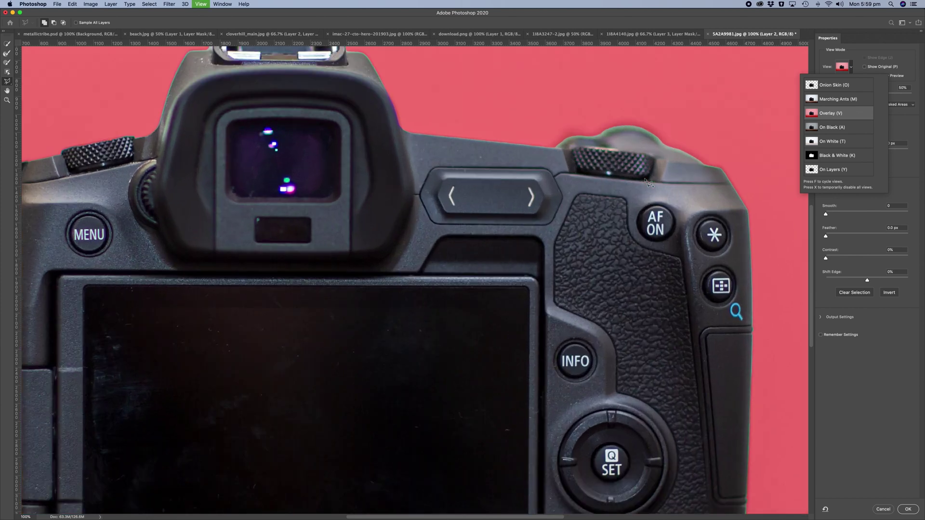
{"action": "scroll", "coordinate": [609, 222], "scroll_direction": "down", "scroll_amount": 5}
{"action": "scroll", "coordinate": [609, 221], "scroll_direction": "left", "scroll_amount": 5}
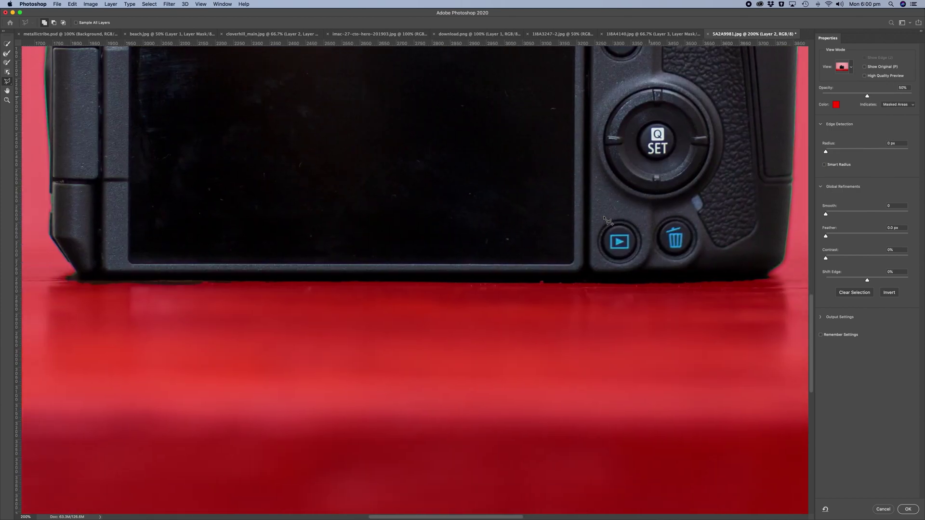
{"action": "scroll", "coordinate": [608, 221], "scroll_direction": "left", "scroll_amount": 2}
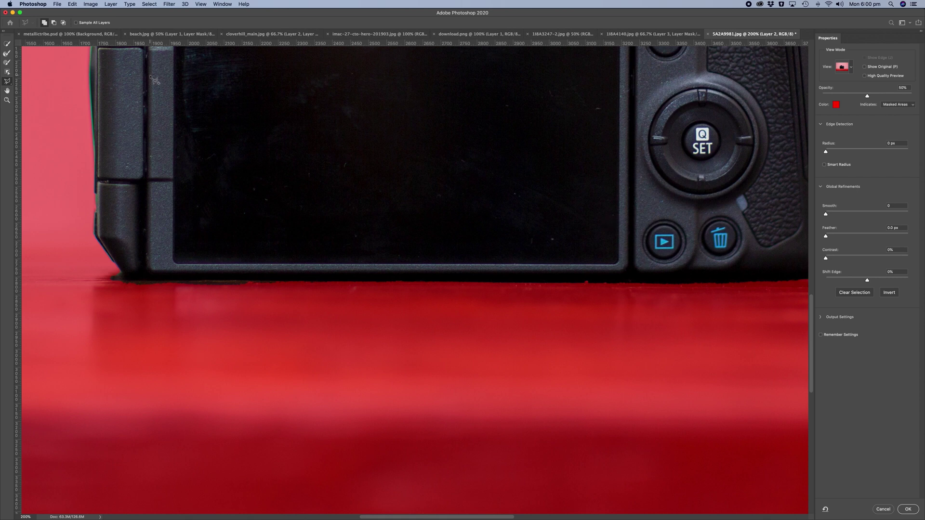
{"action": "left_click", "coordinate": [8, 44]}
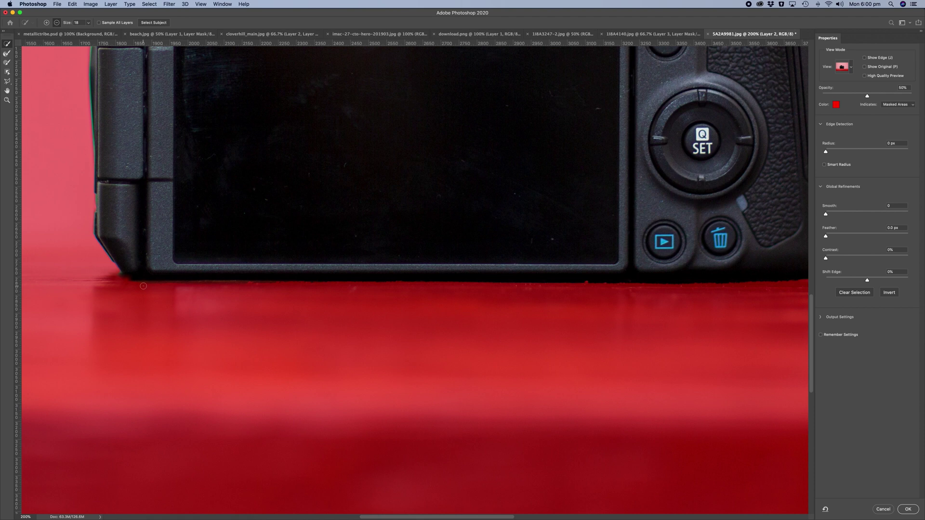
{"action": "left_click_drag", "start_coordinate": [143, 286], "coordinate": [187, 289]}
{"action": "left_click", "coordinate": [7, 82]}
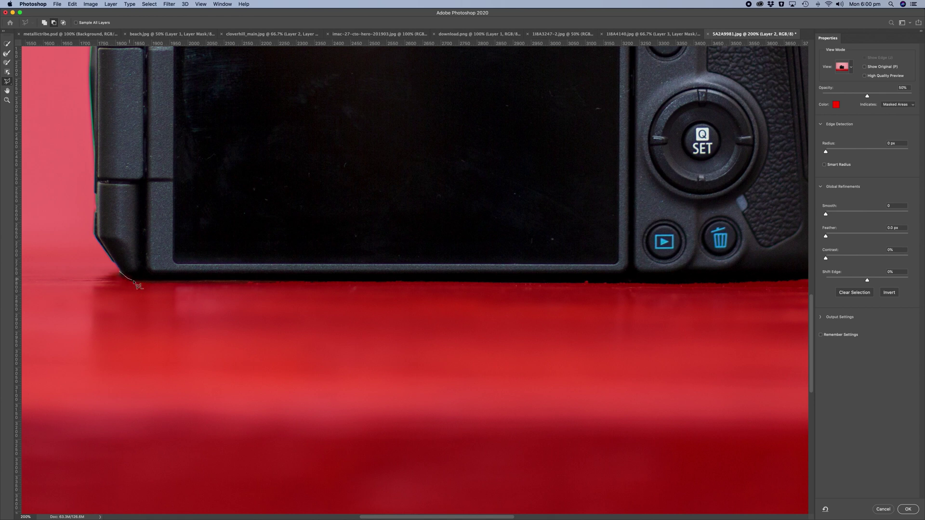
{"action": "left_click", "coordinate": [674, 281]}
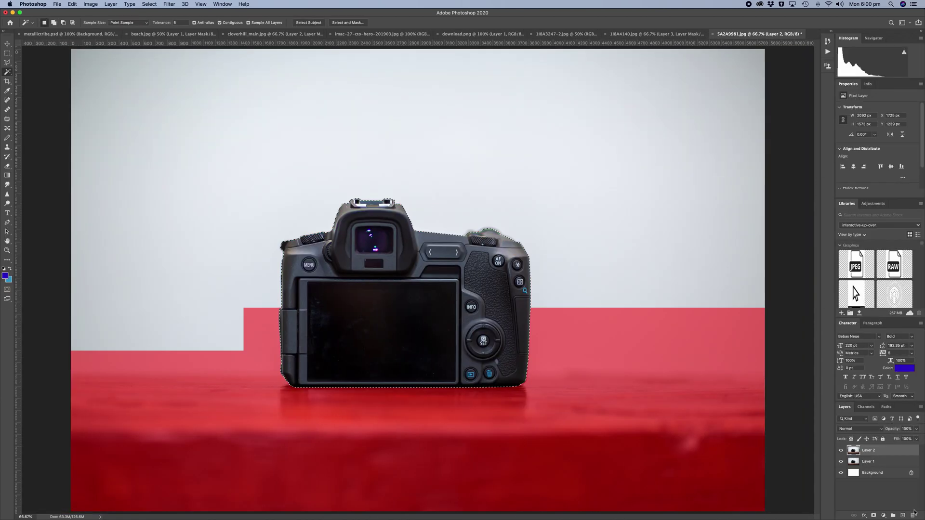
Output the camera selection as a mask on Layer 2 and show the white Layer 3 behind it.
{"action": "left_click", "coordinate": [841, 462]}
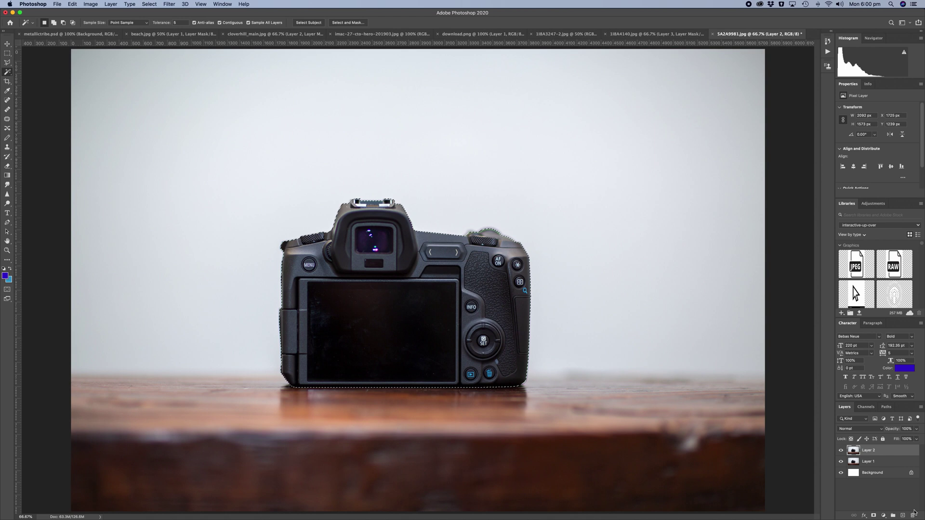
{"action": "left_click", "coordinate": [841, 462]}
{"action": "left_click", "coordinate": [842, 462]}
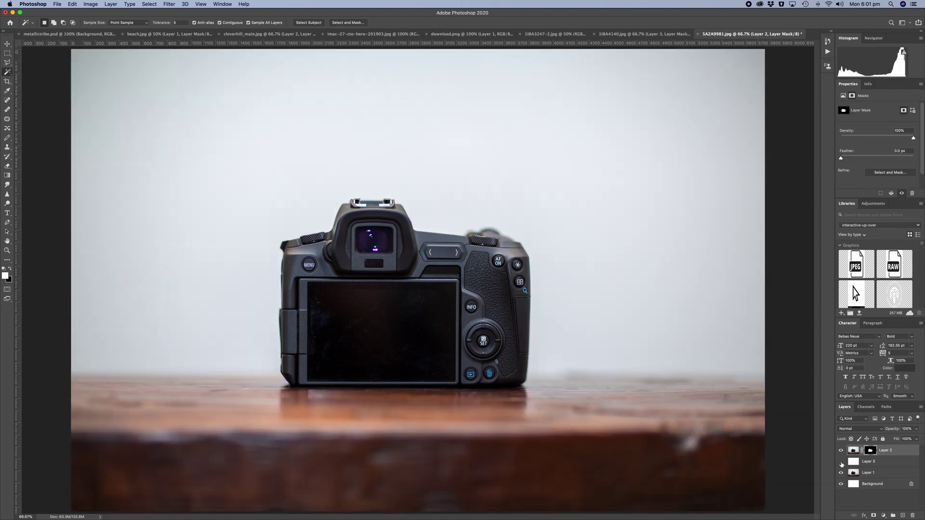
{"action": "left_click", "coordinate": [842, 462]}
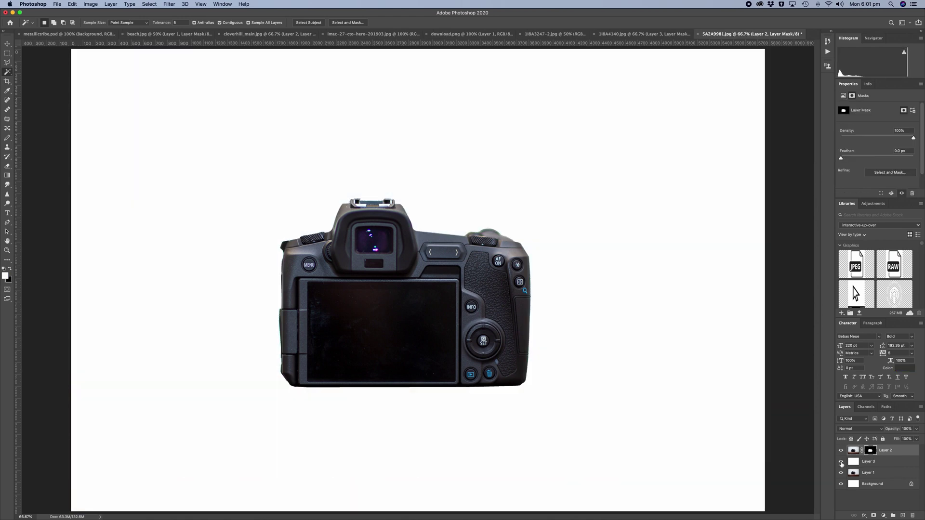